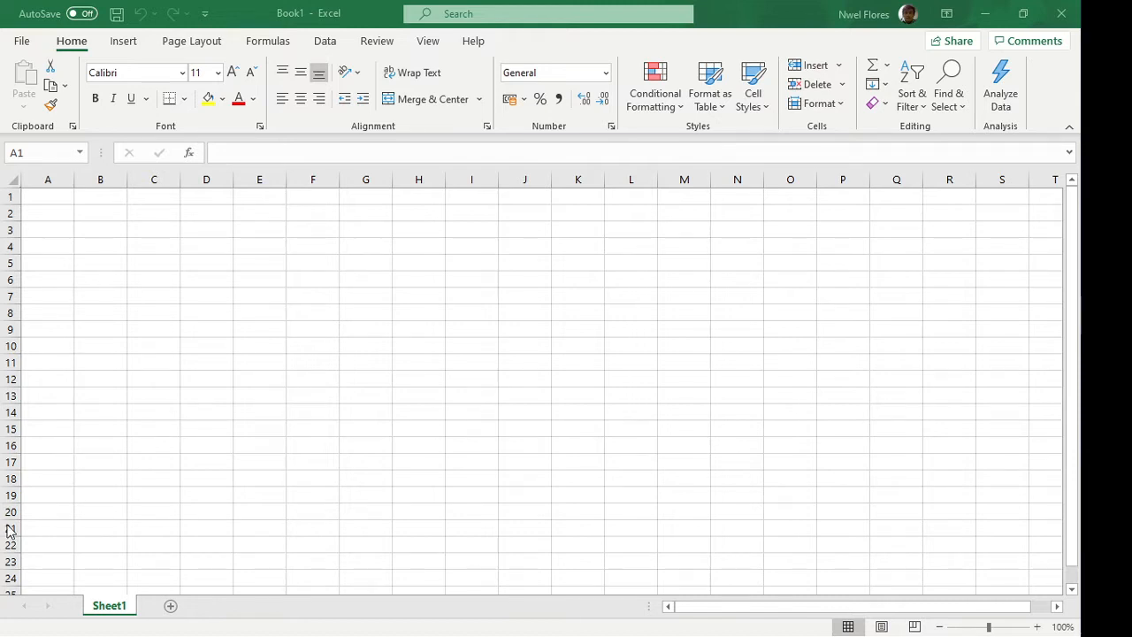
# - Import the Endorsements sheet of Test1.xlsx from the Documents folder and load it as a table
pyautogui.click(327, 44)
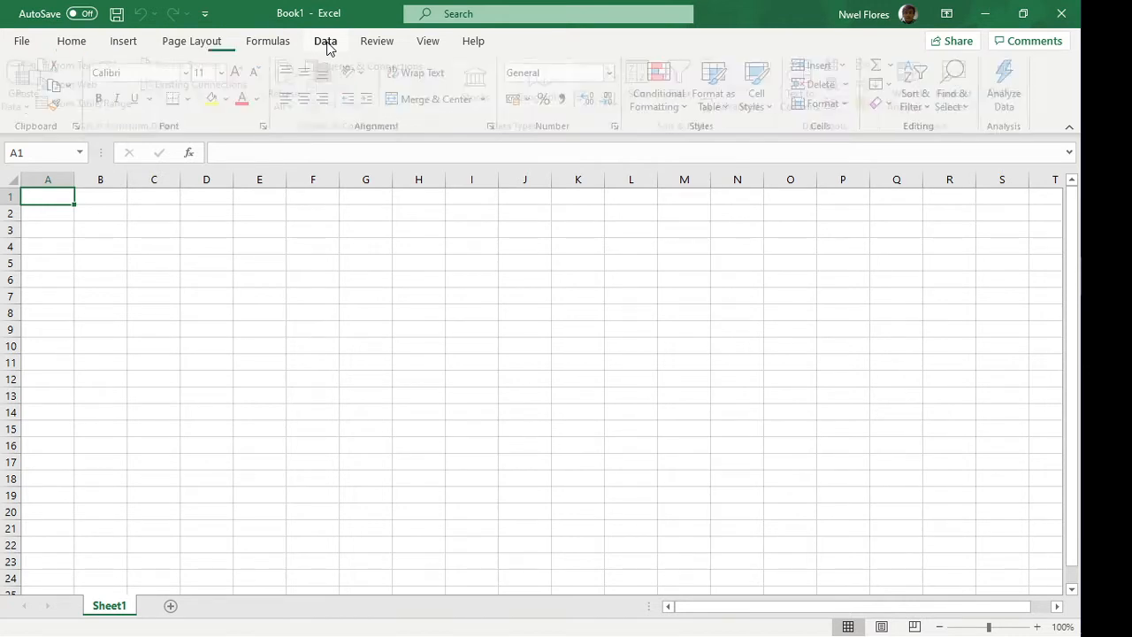
pyautogui.click(24, 105)
pyautogui.moveTo(106, 136)
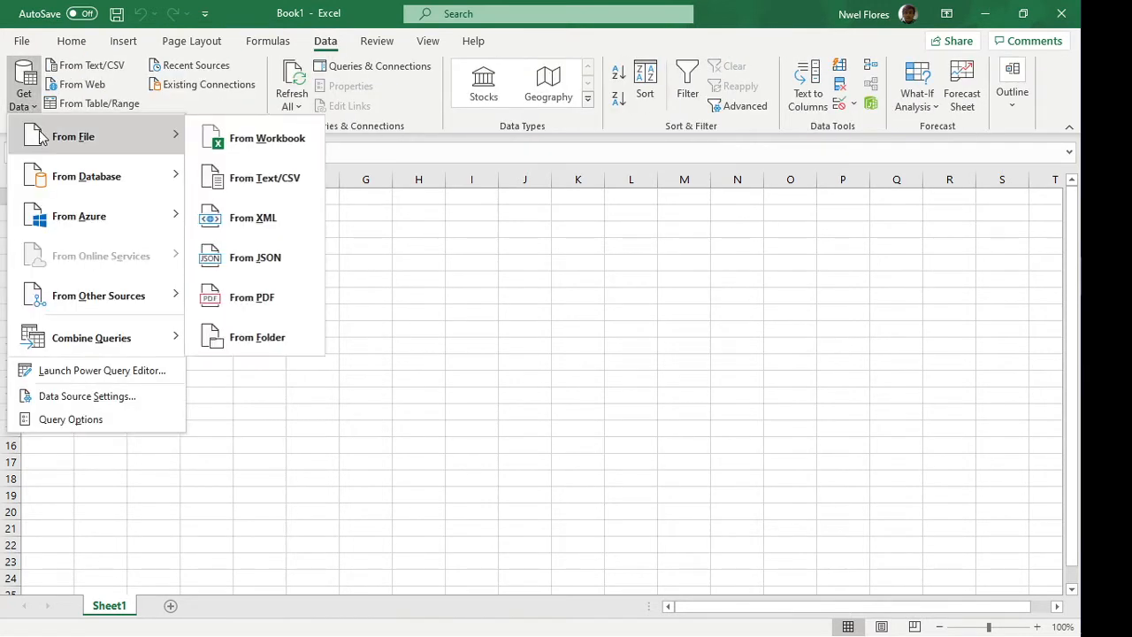
pyautogui.click(287, 132)
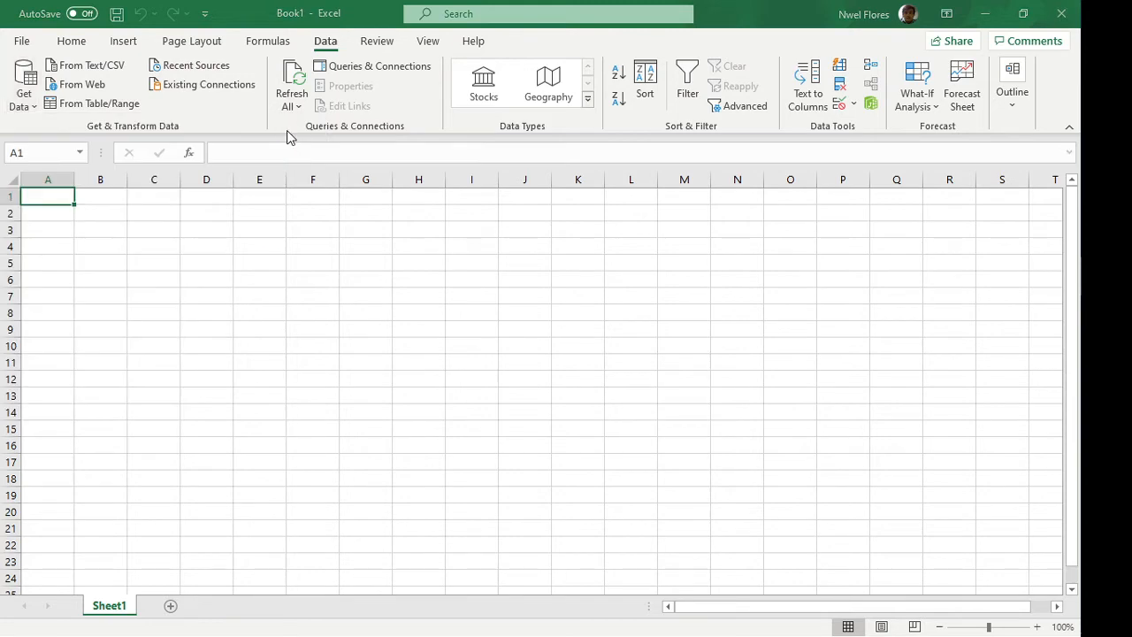
pyautogui.click(226, 141)
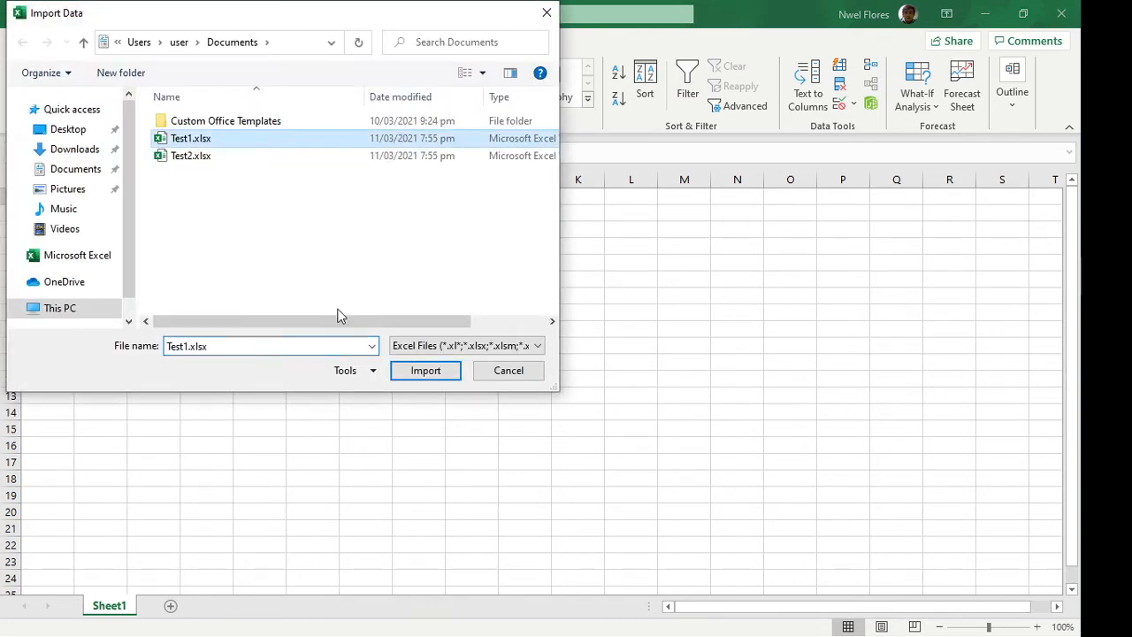
pyautogui.click(423, 371)
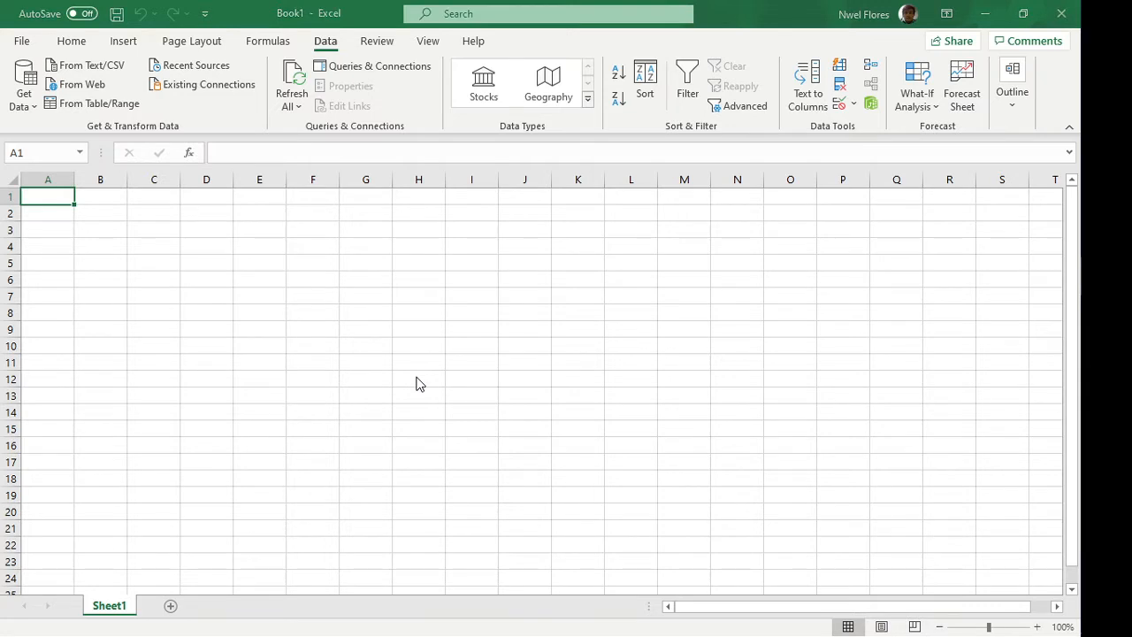
pyautogui.click(312, 195)
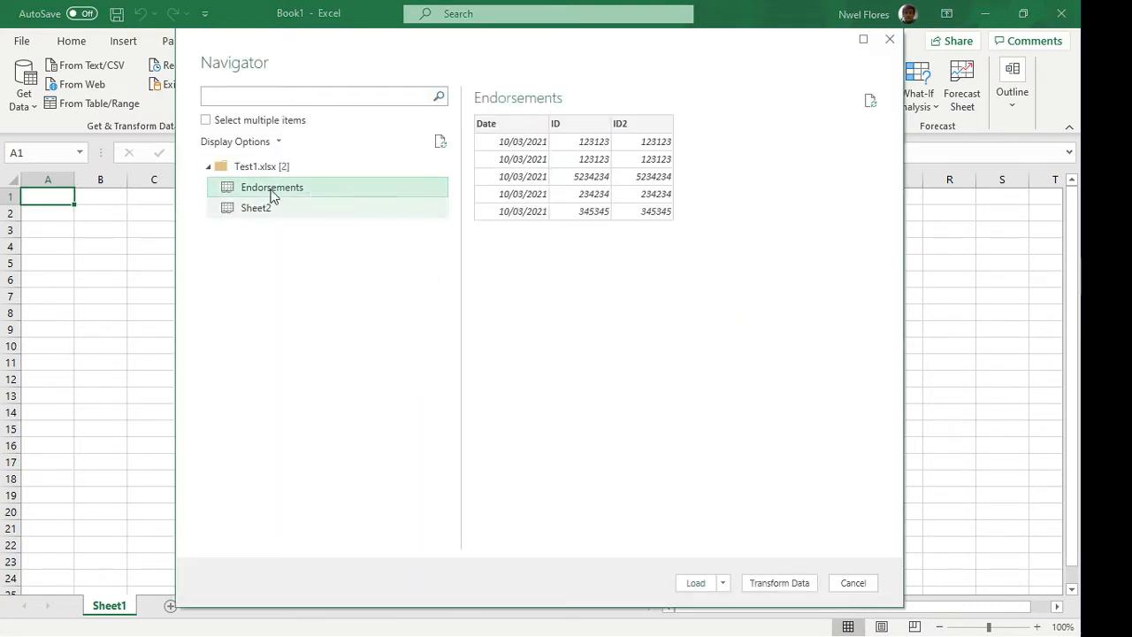
pyautogui.click(712, 587)
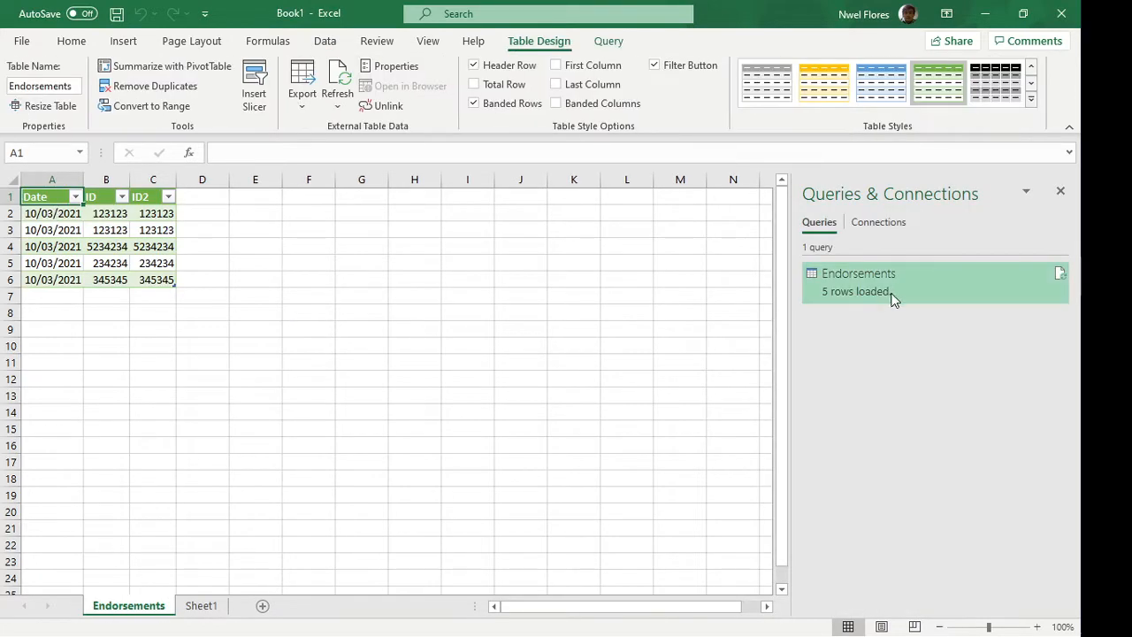
# - Edit the Endorsements query to use Test2.xlsx from Documents as its source, and load the result back into the workbook
pyautogui.rightClick(891, 298)
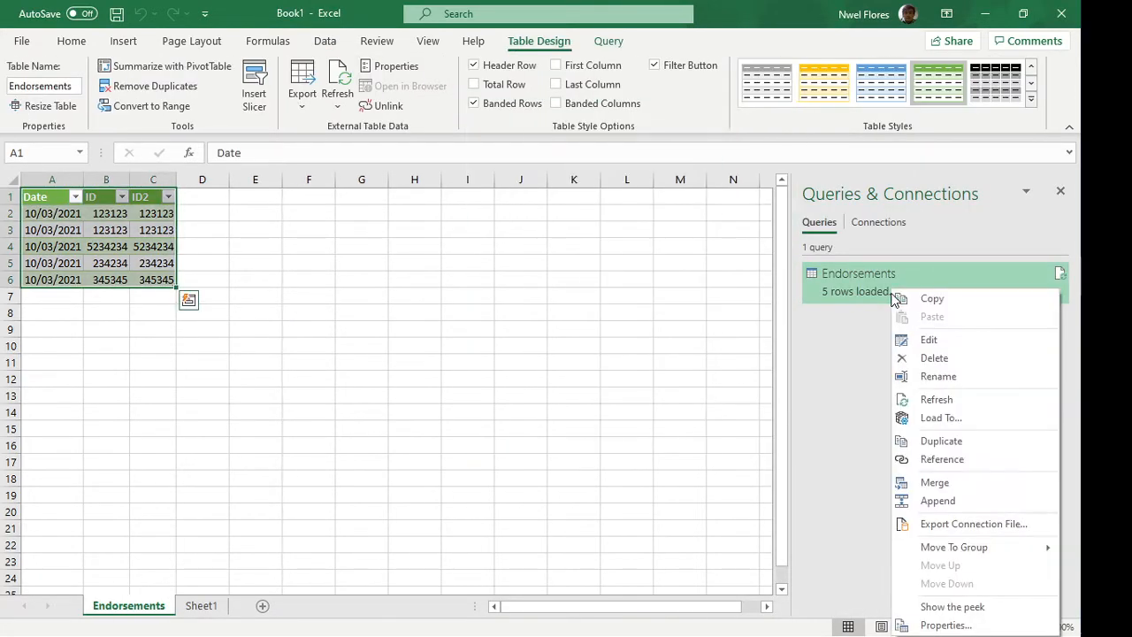
pyautogui.click(932, 340)
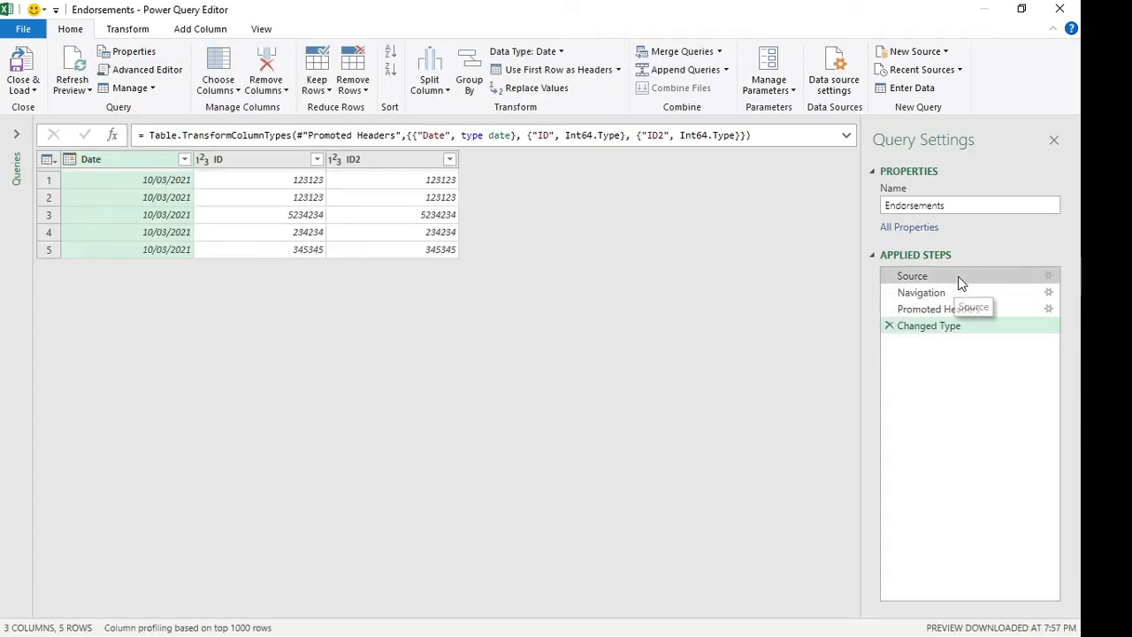
pyautogui.click(920, 277)
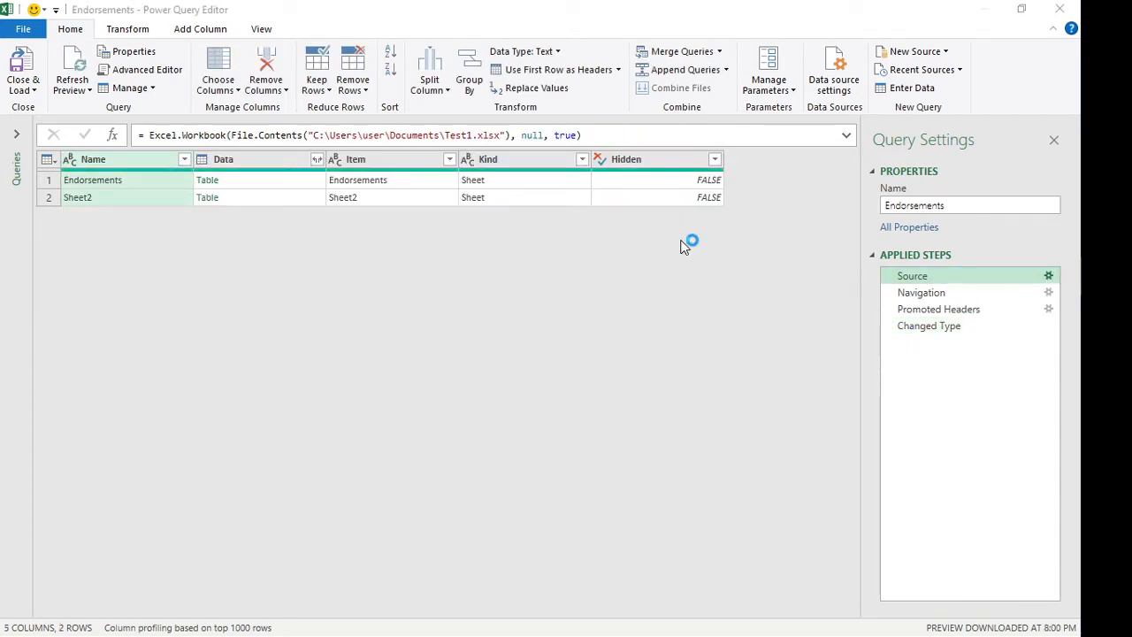
pyautogui.click(633, 307)
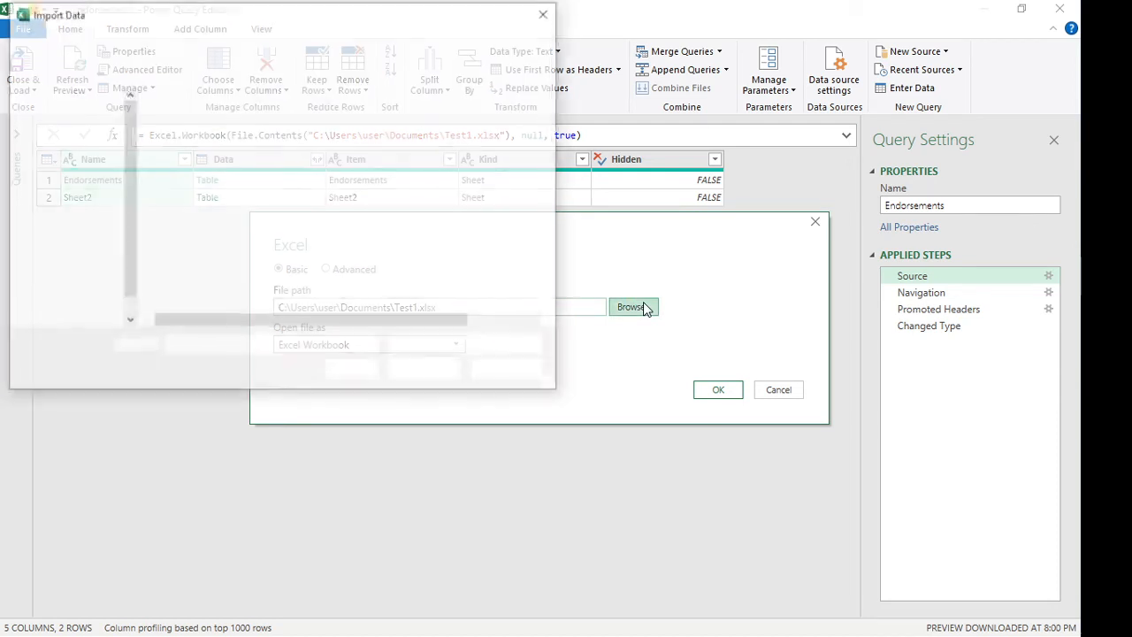
pyautogui.click(211, 165)
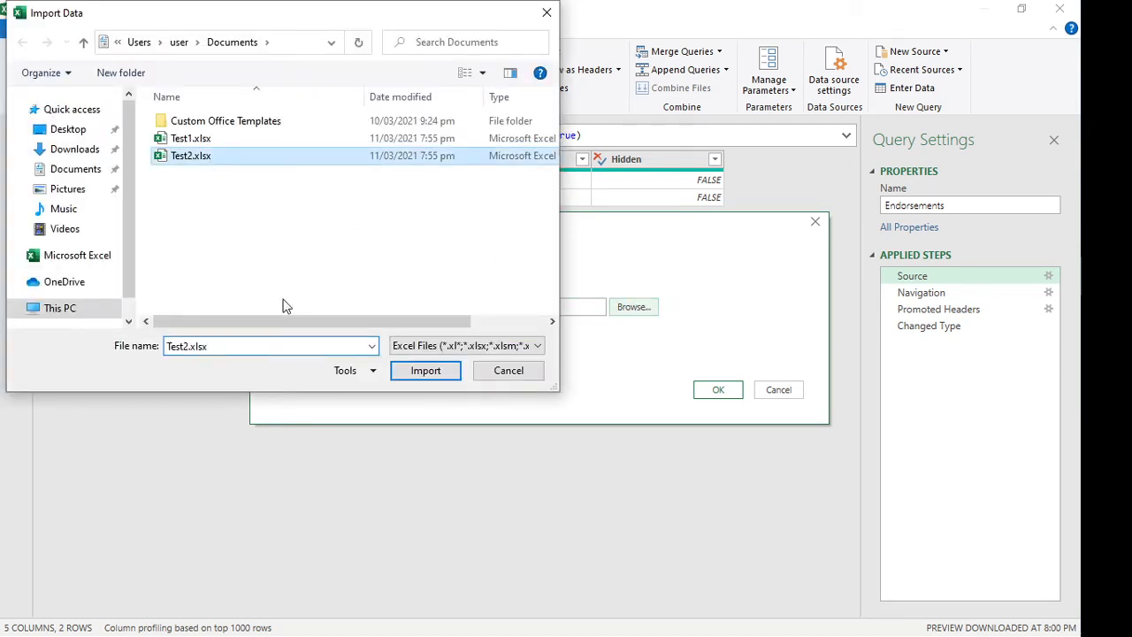
pyautogui.click(418, 373)
pyautogui.click(718, 392)
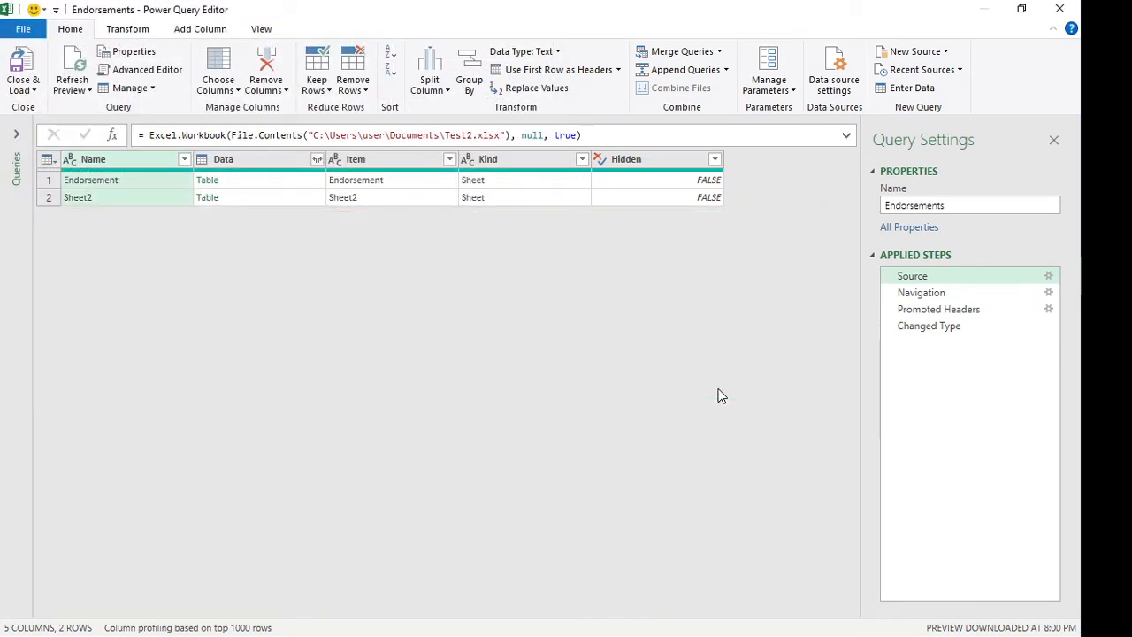
pyautogui.click(23, 60)
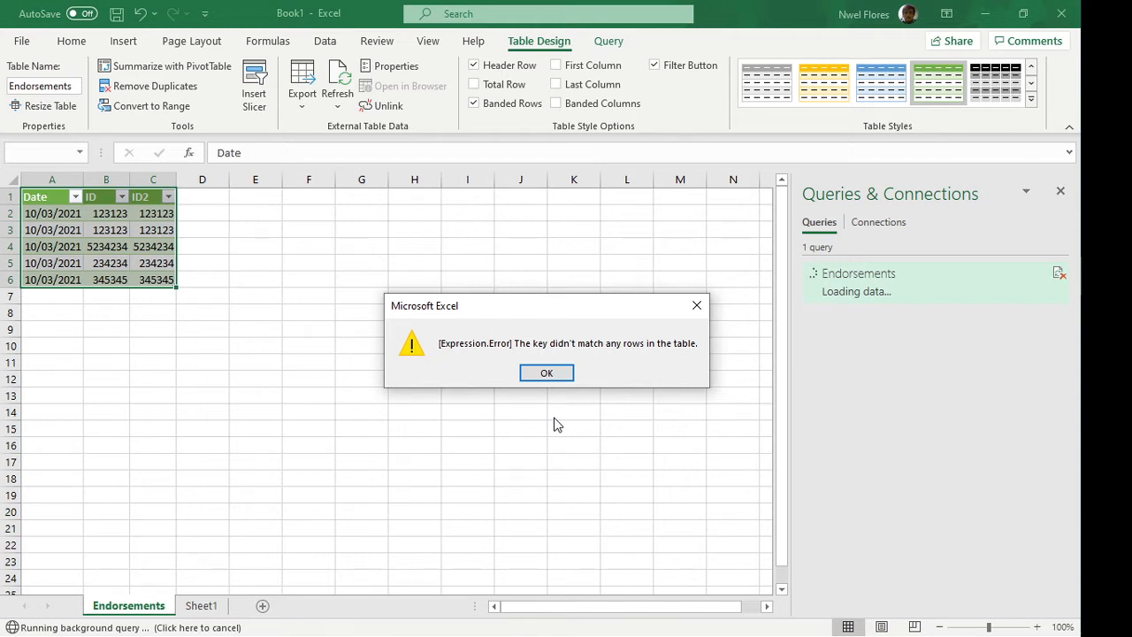
pyautogui.click(559, 374)
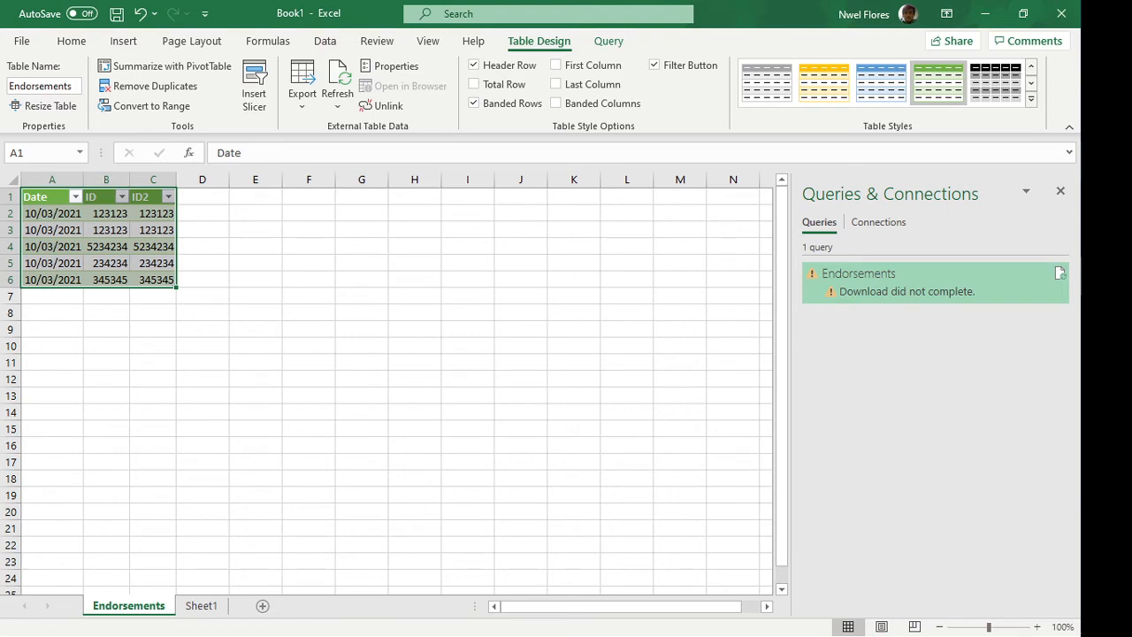
# - Open Test1.xlsx and Test2.xlsx from the Documents folder, compare their sheet names side by side, and close both workbooks
pyautogui.click(1104, 15)
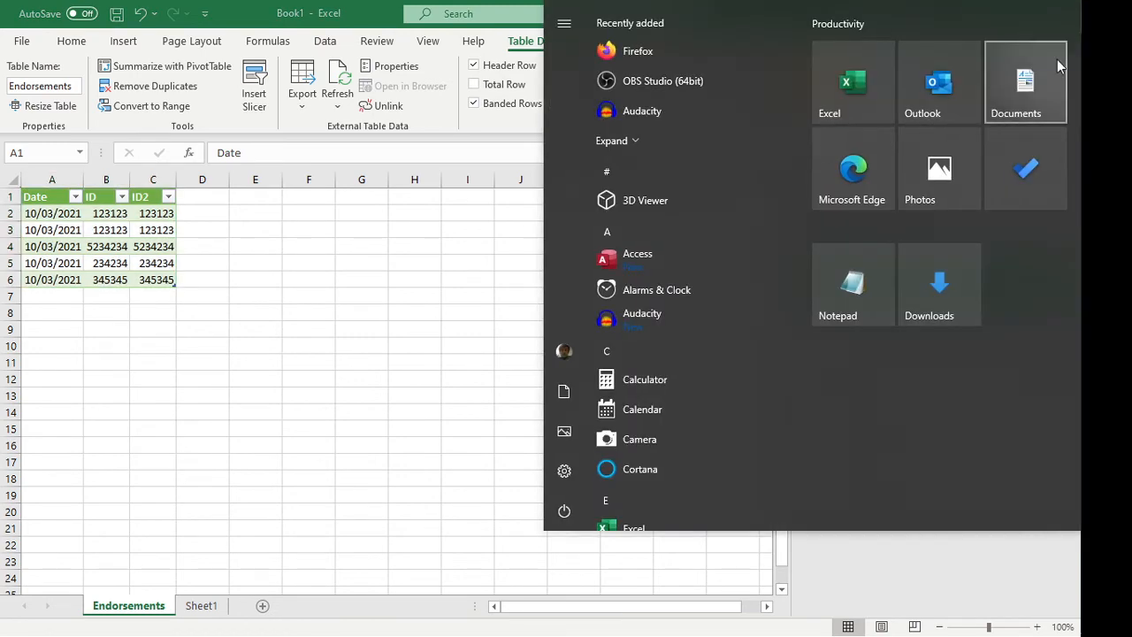
pyautogui.click(1059, 66)
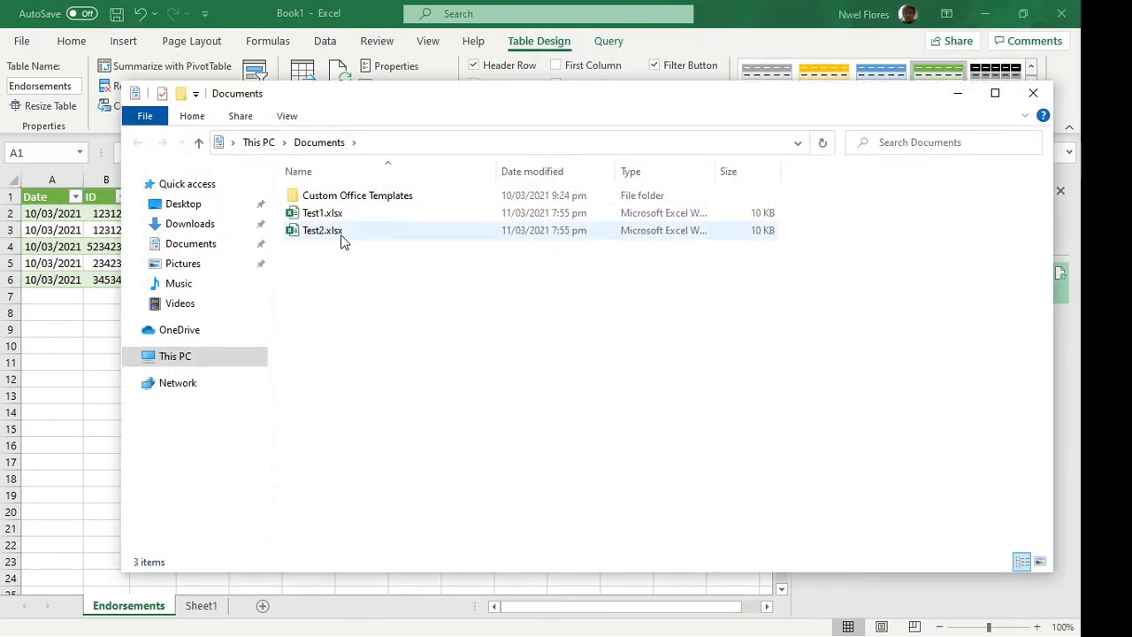
pyautogui.doubleClick(345, 215)
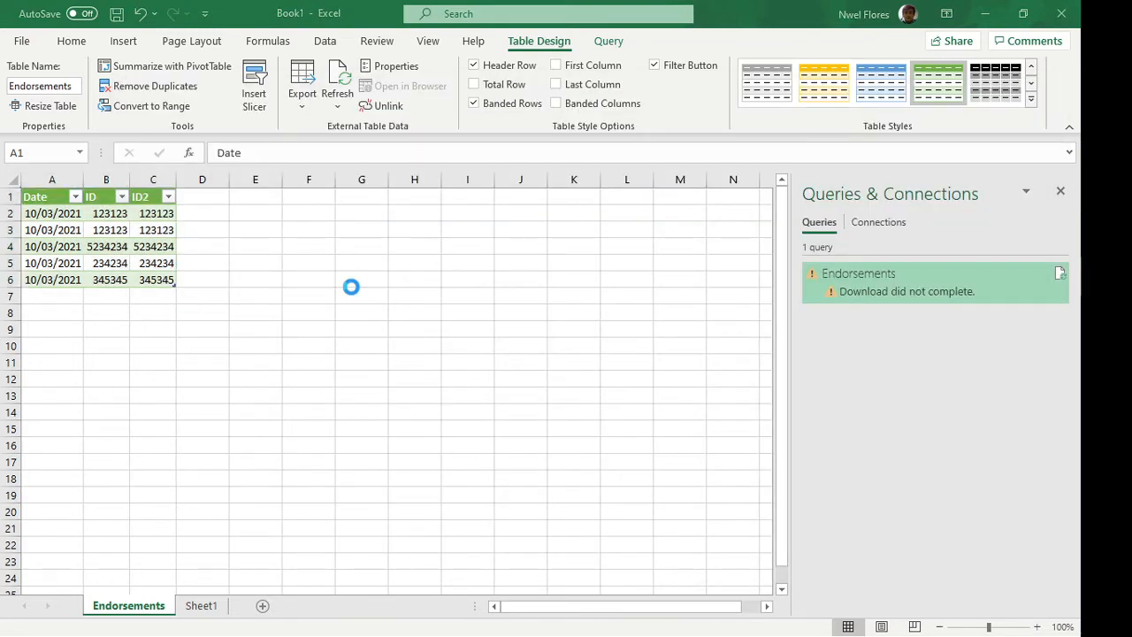
pyautogui.doubleClick(781, 23)
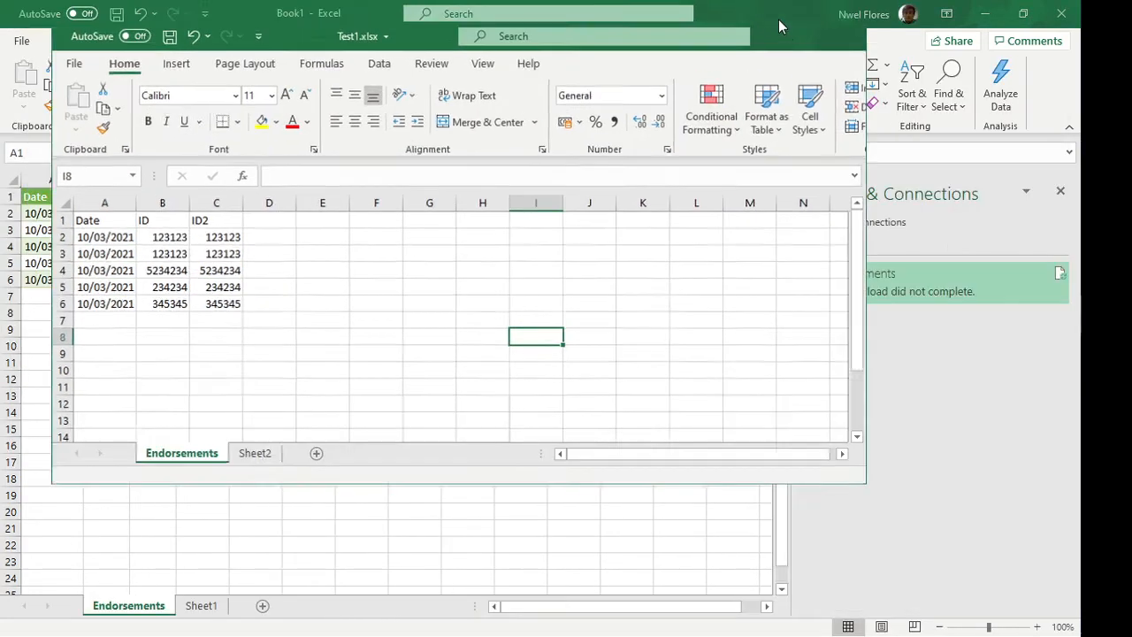
pyautogui.hotkey('alt', 'Tab')
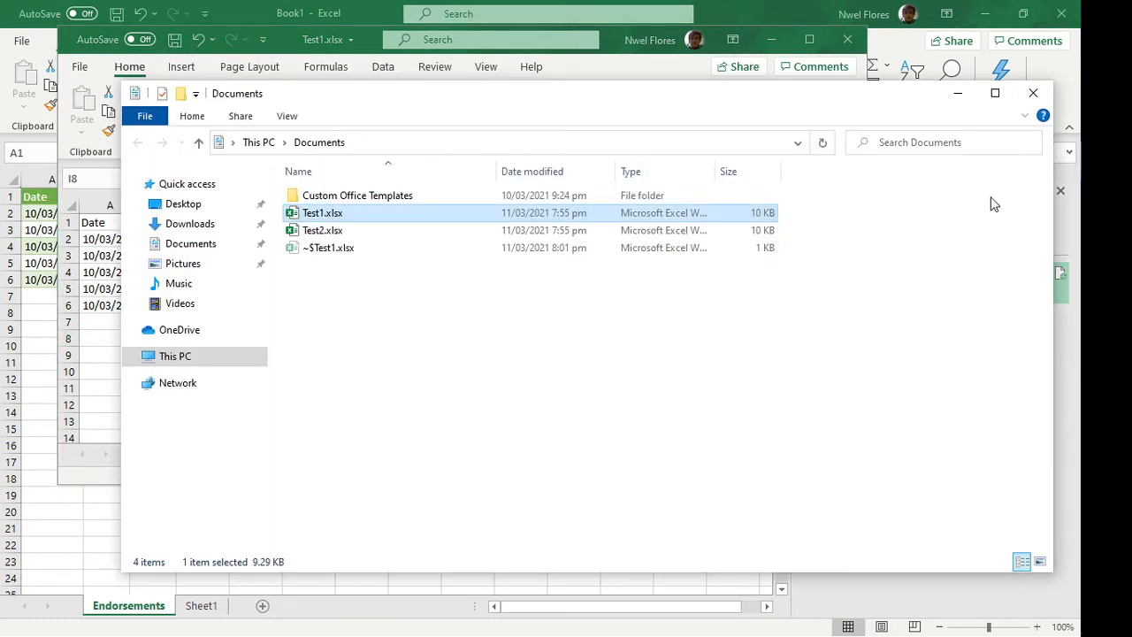
pyautogui.click(434, 234)
pyautogui.click(957, 94)
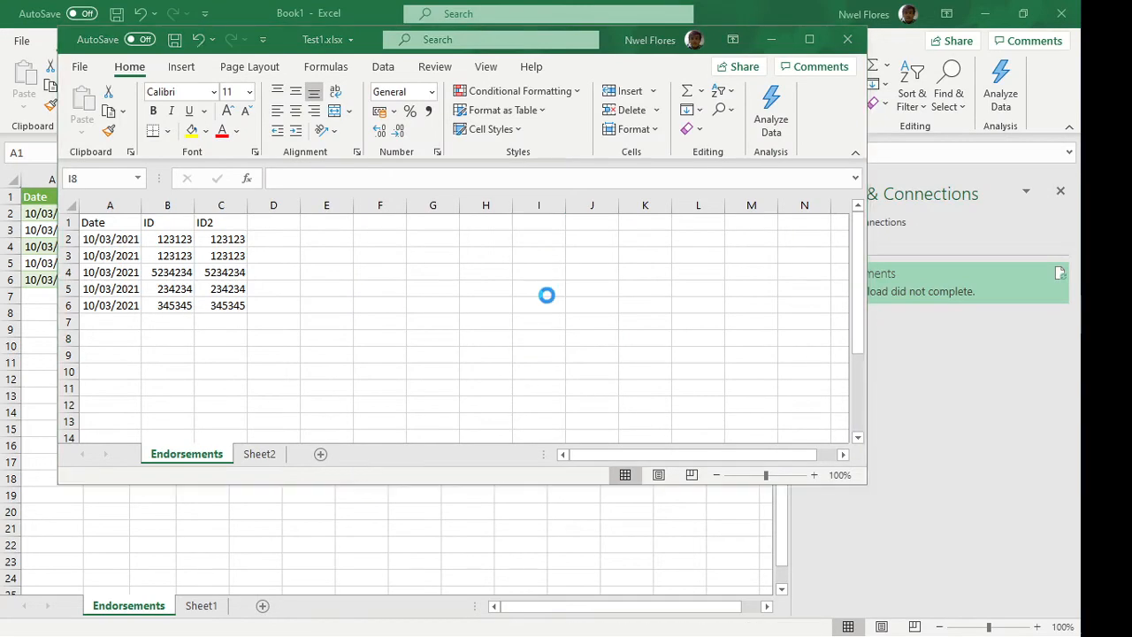
pyautogui.moveTo(630, 74); pyautogui.dragTo(797, 88)
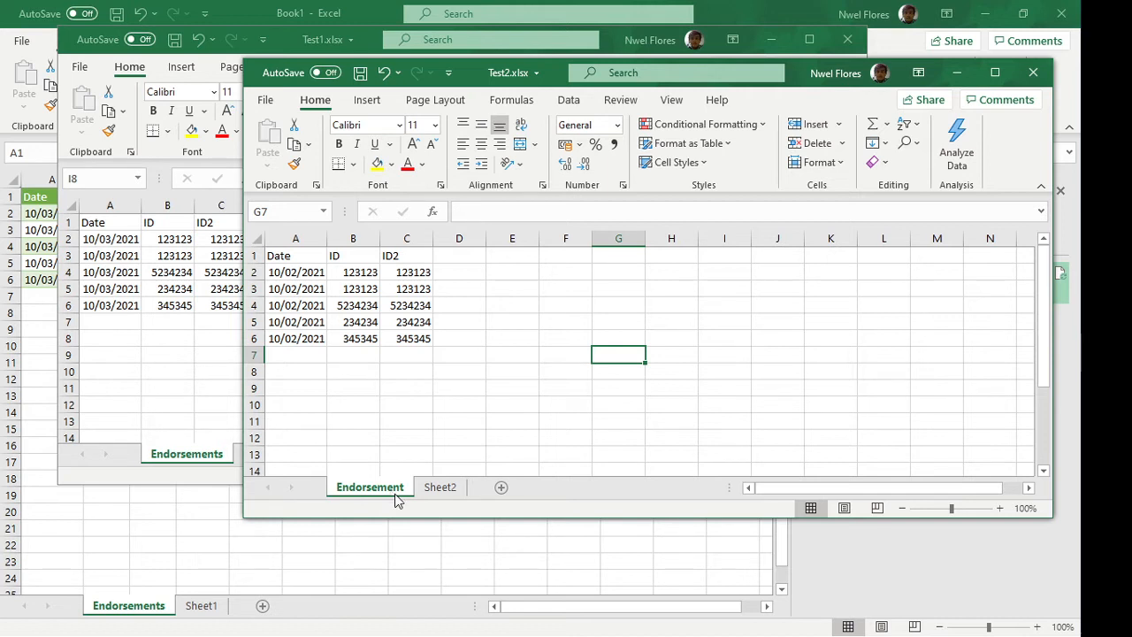
pyautogui.click(1033, 78)
pyautogui.click(847, 39)
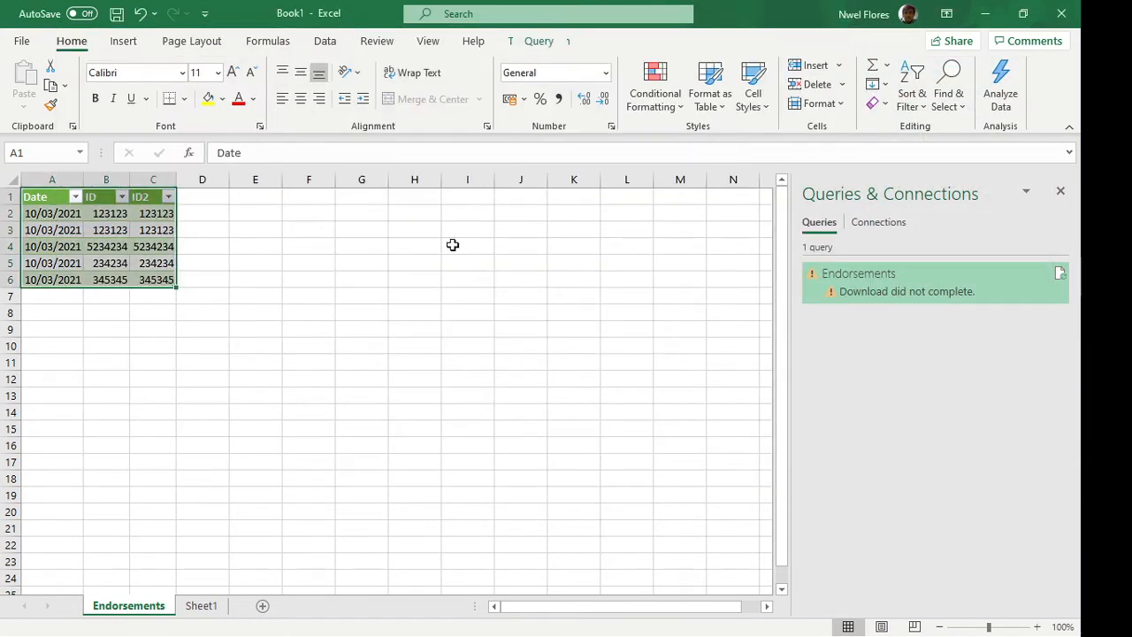
pyautogui.click(258, 329)
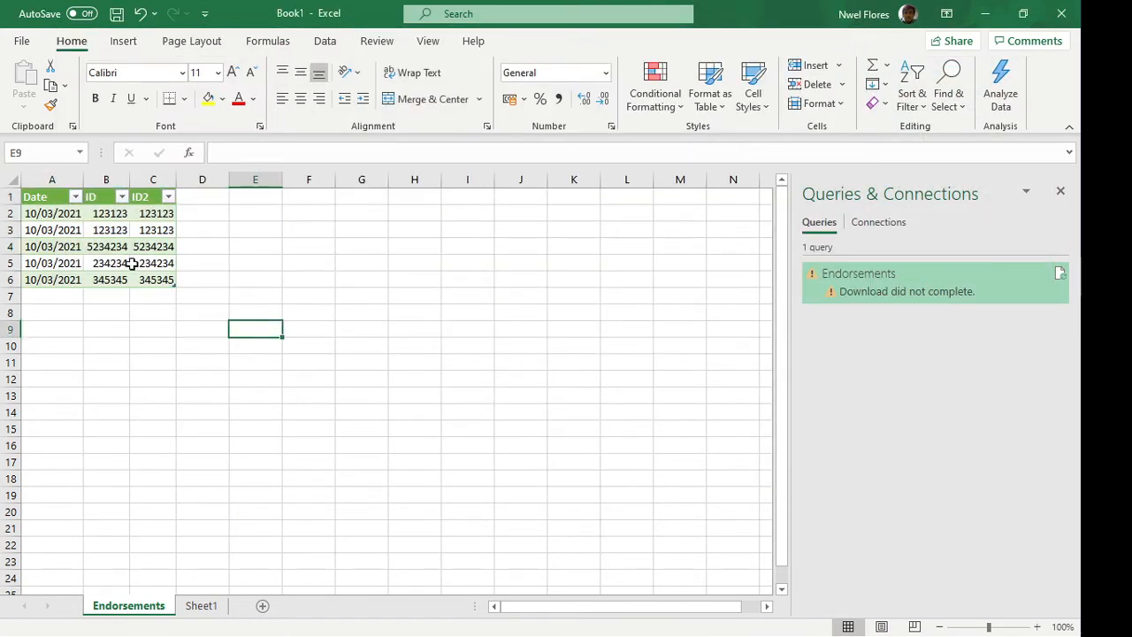
# - Reopen the Endorsements query for editing and delete the Navigation step and all steps after it
pyautogui.rightClick(863, 283)
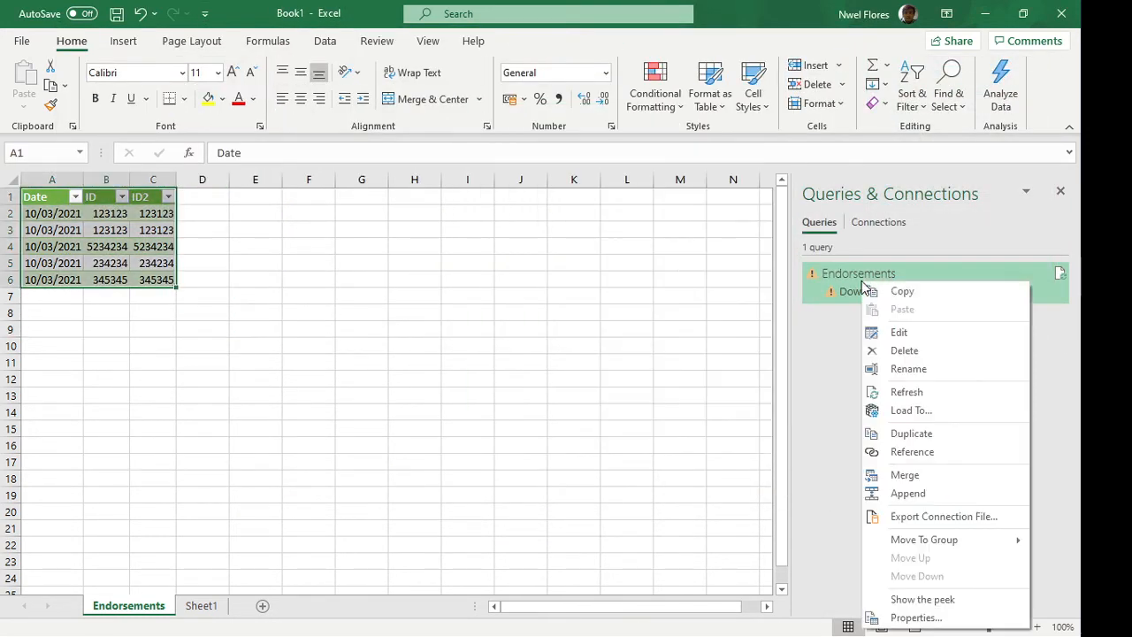
pyautogui.click(903, 332)
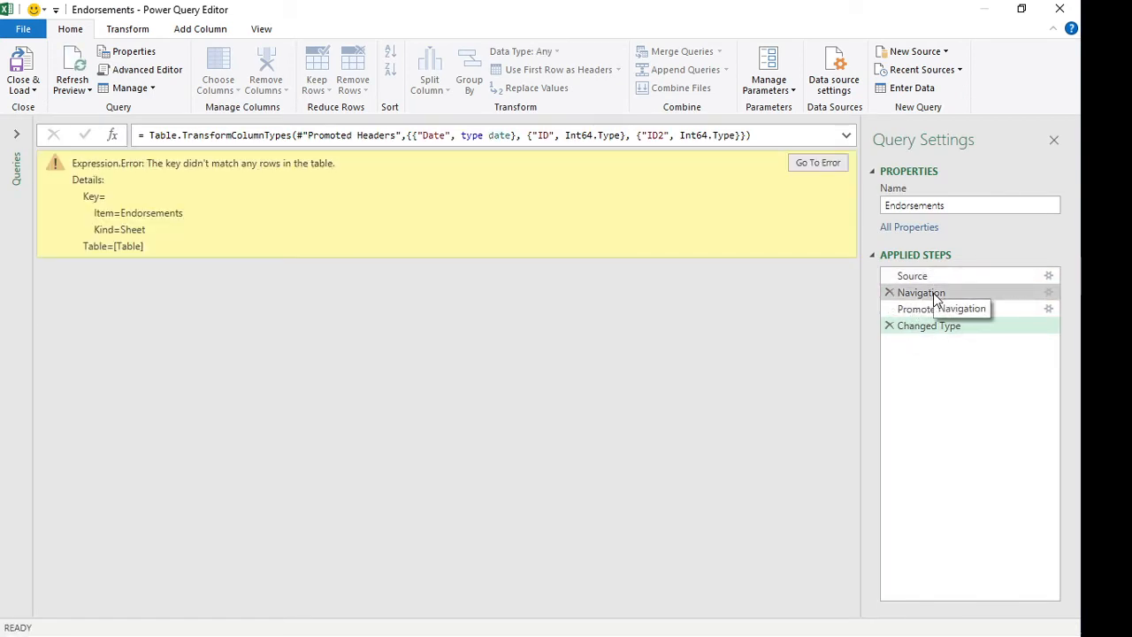
pyautogui.click(935, 299)
pyautogui.rightClick(933, 293)
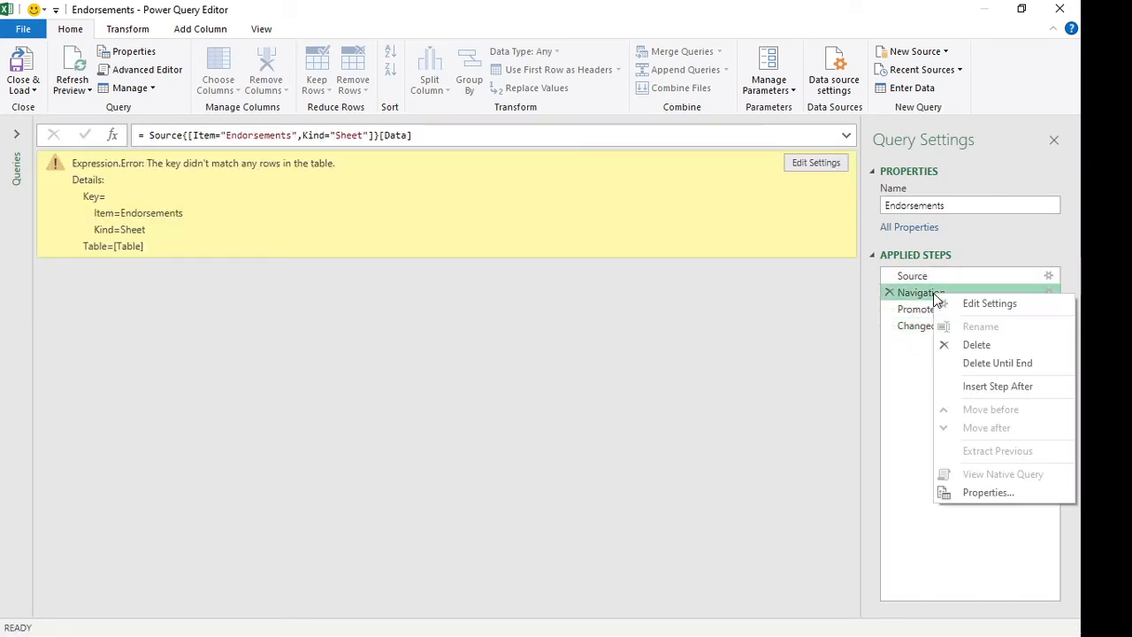
pyautogui.click(989, 363)
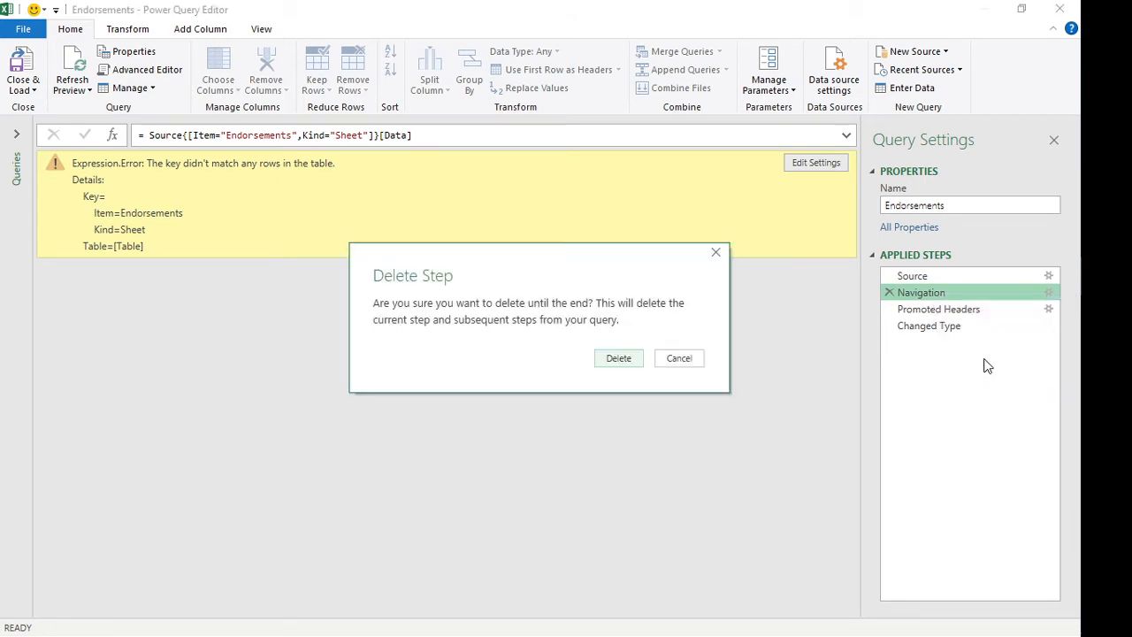
pyautogui.click(618, 363)
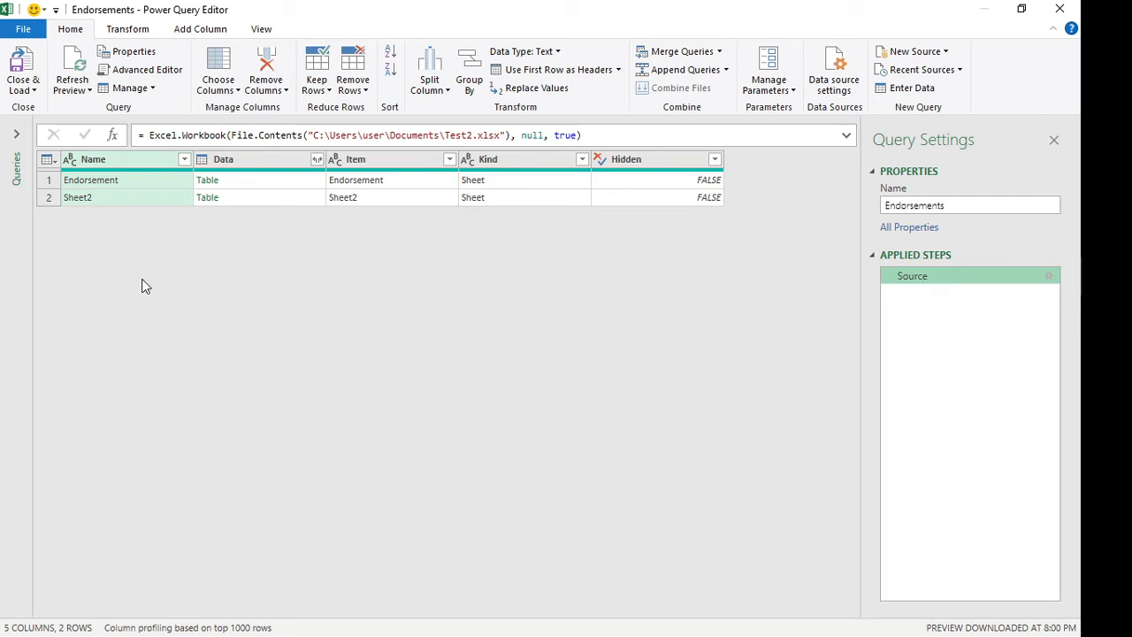
# - Add a custom step after Source that extracts the Data column with the formula = Source[Data]
pyautogui.click(112, 137)
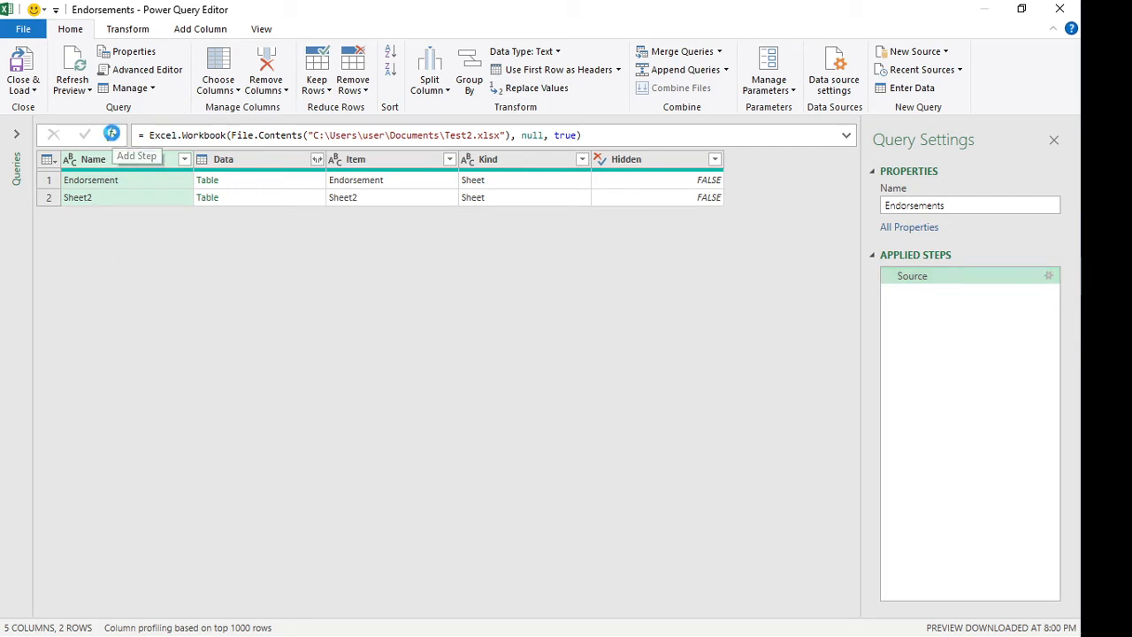
pyautogui.click(231, 135)
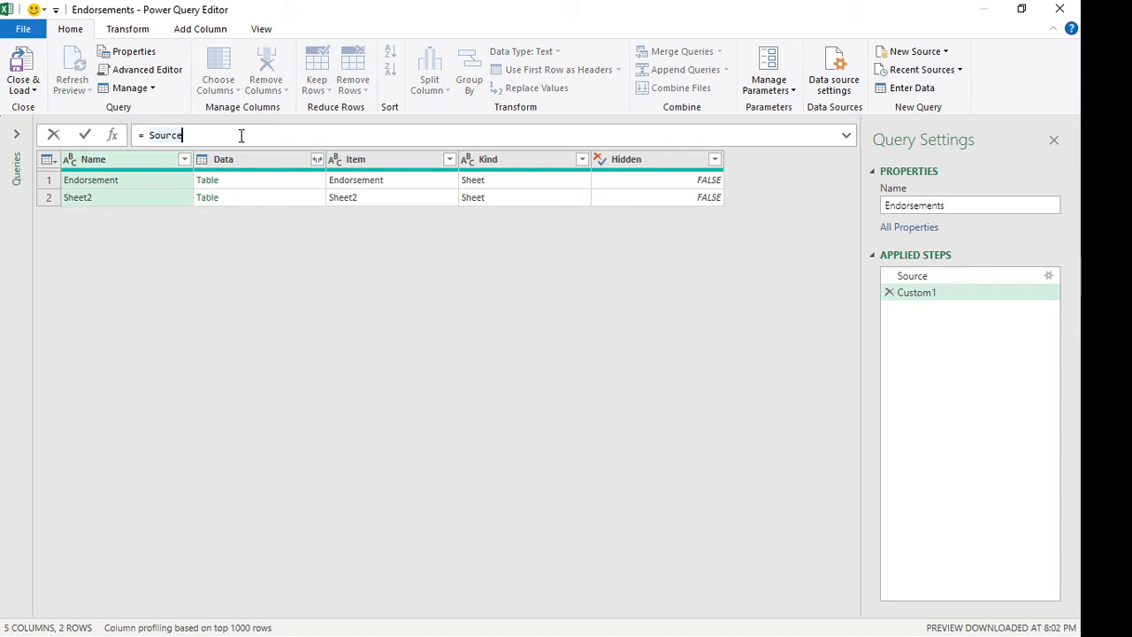
pyautogui.write('[Data')
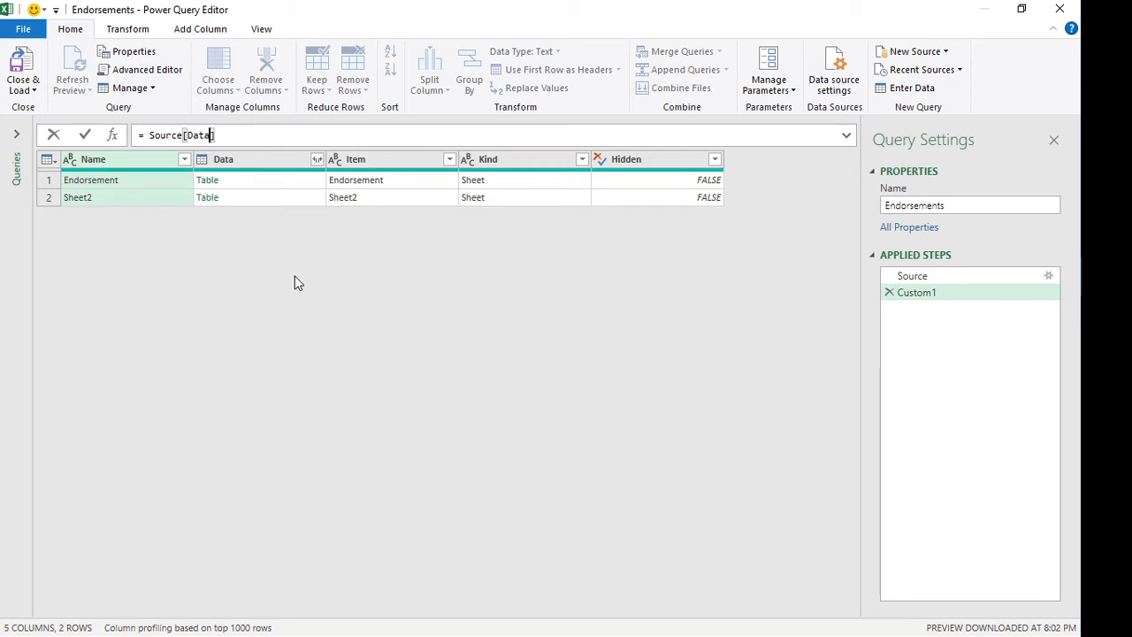
pyautogui.press('Return')
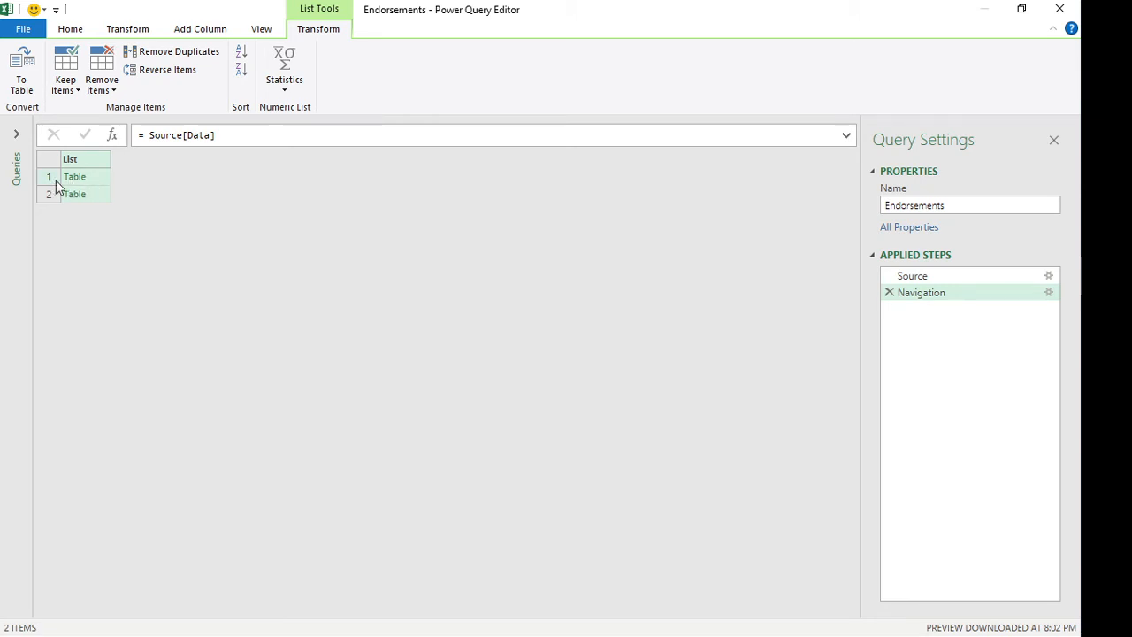
# - Extend the Navigation step's formula to = Source[Data]{0} so it returns the first sheet's table by position
pyautogui.click(224, 137)
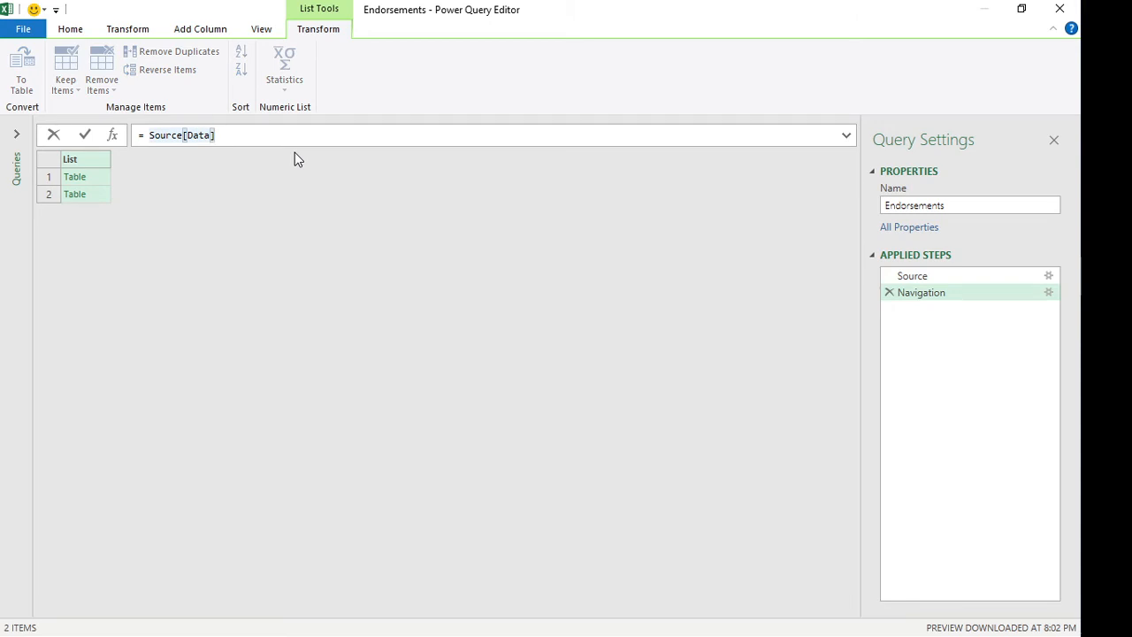
pyautogui.write('{')
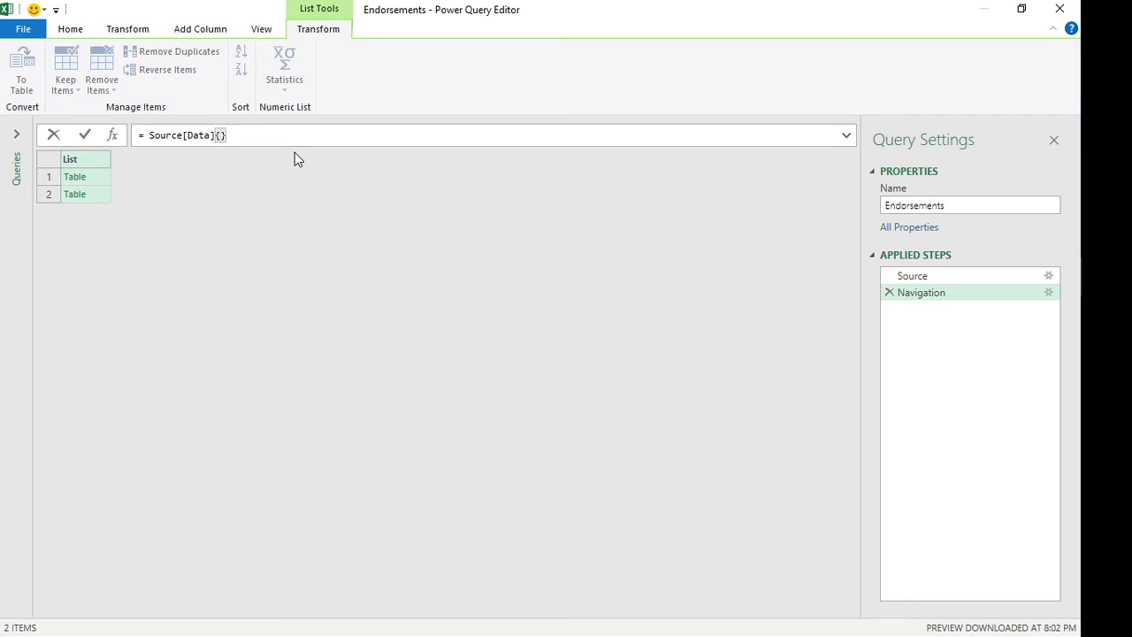
pyautogui.write('0')
pyautogui.press('Right')
pyautogui.press('Return')
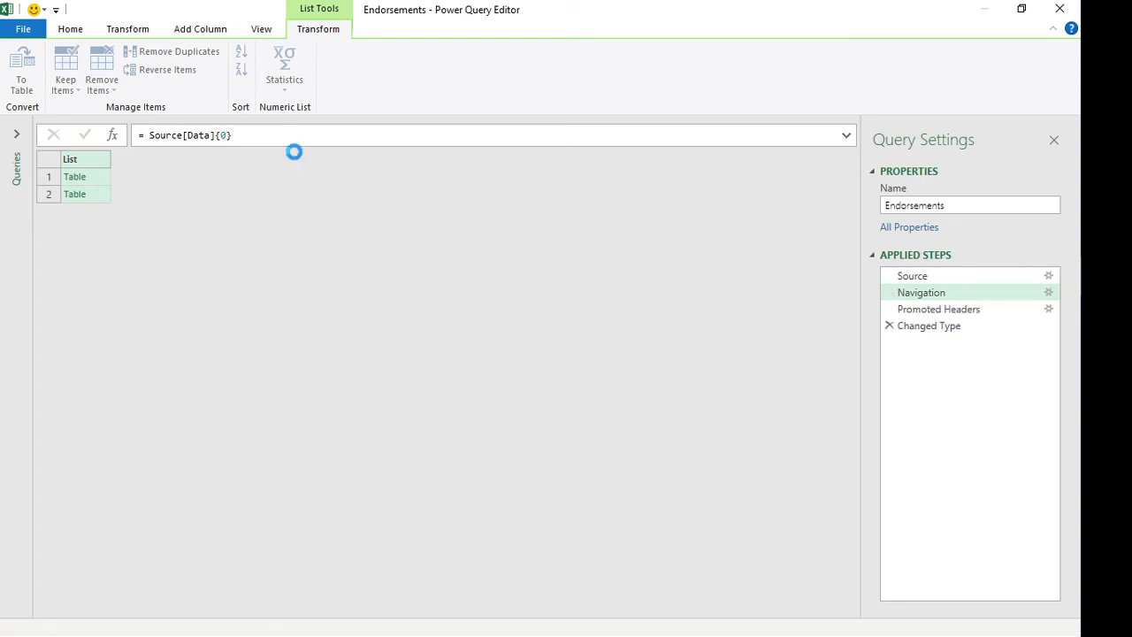
# - Review the applied steps from Source through Changed Type, and load the Endorsements query back into the workbook
pyautogui.click(959, 275)
pyautogui.click(956, 293)
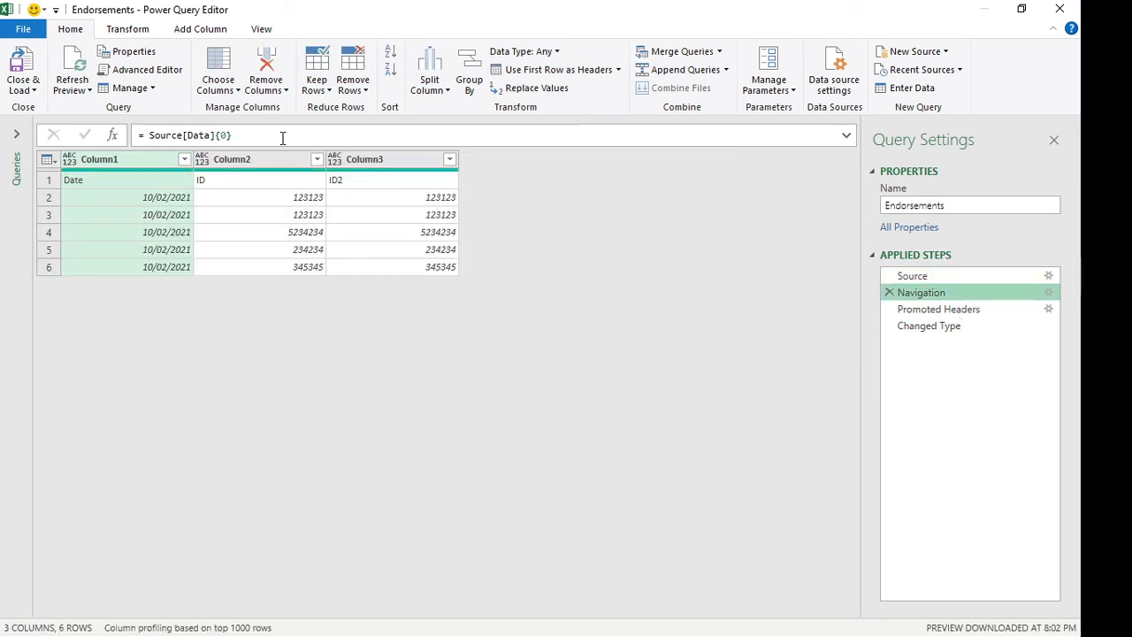
pyautogui.click(990, 309)
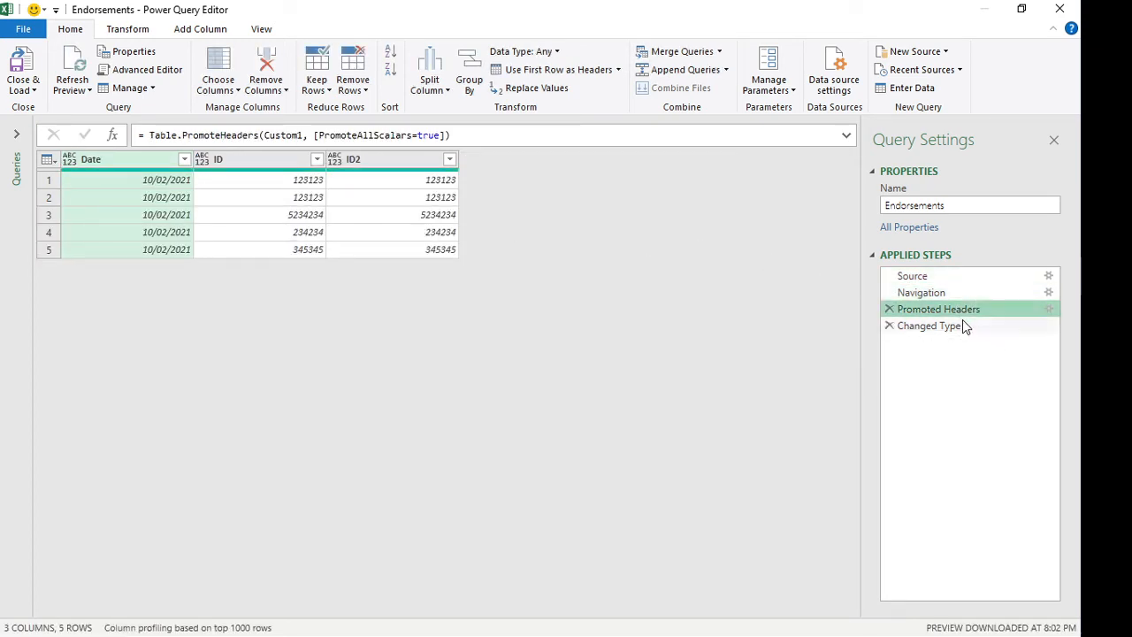
pyautogui.click(948, 332)
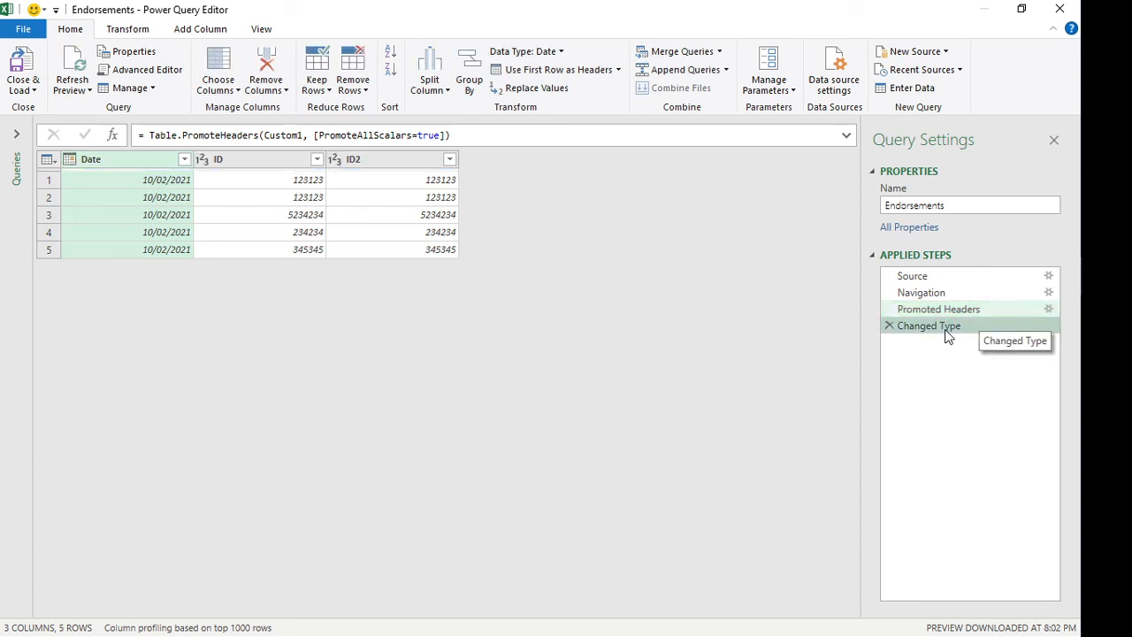
pyautogui.click(25, 63)
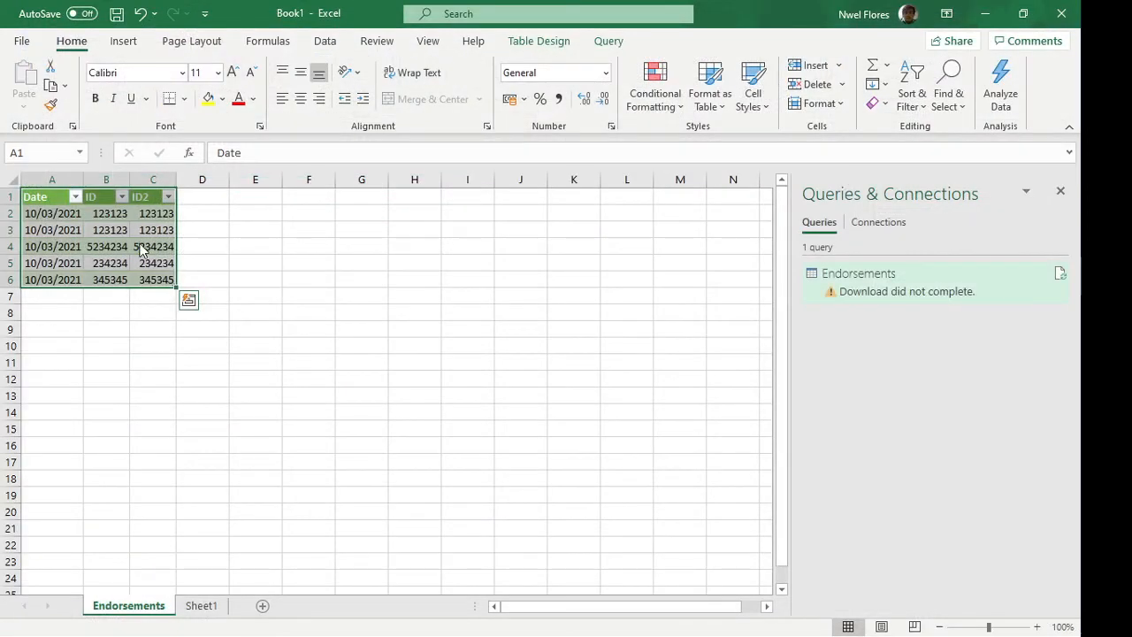
# - Reopen the Endorsements query, change its source file to Test1.xlsx from Documents, and load the result into the workbook
pyautogui.rightClick(867, 292)
pyautogui.click(900, 335)
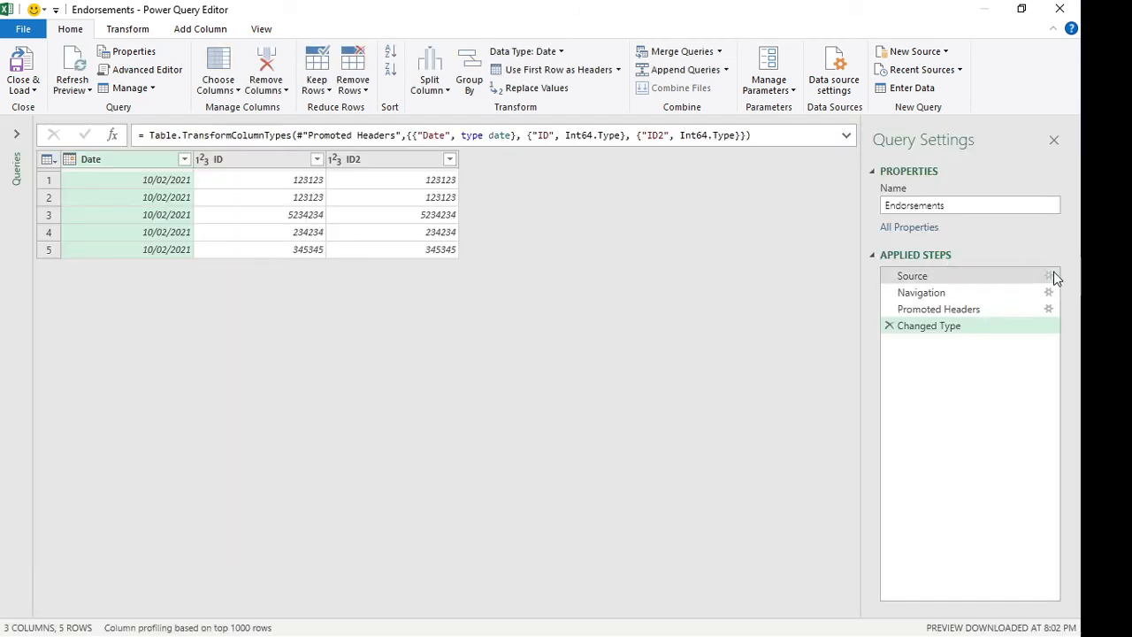
pyautogui.click(1053, 277)
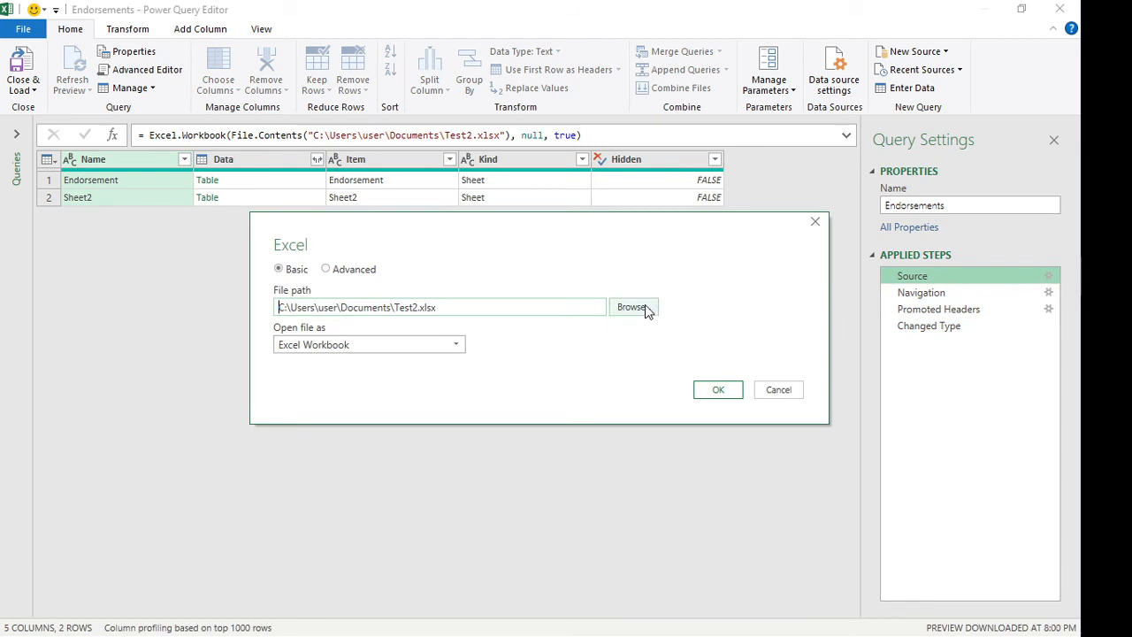
pyautogui.click(646, 308)
pyautogui.click(187, 141)
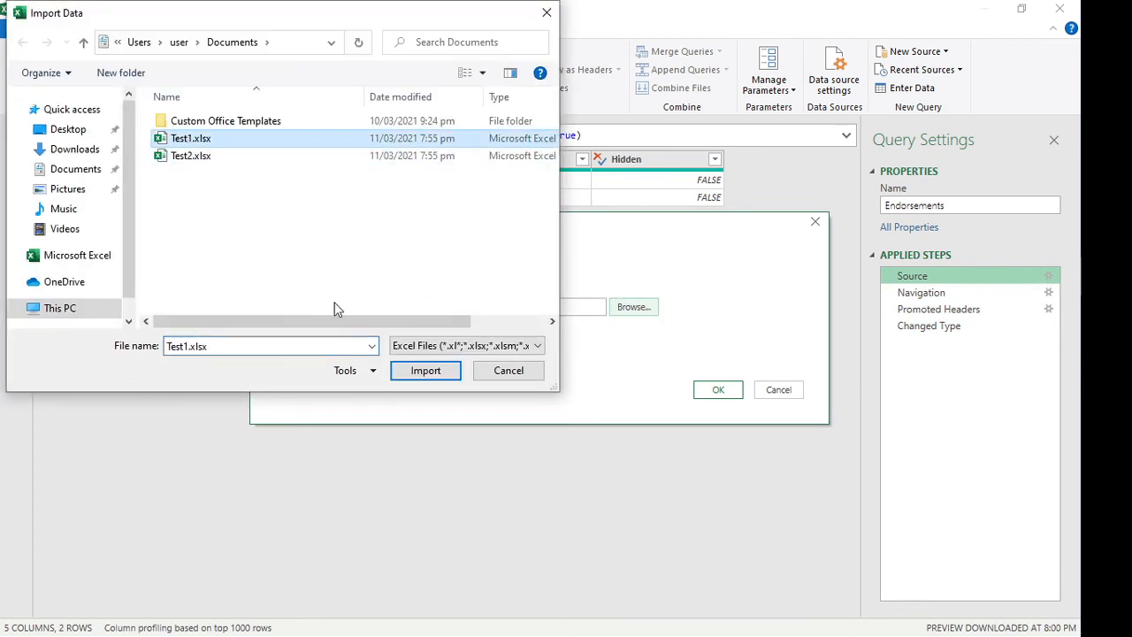
pyautogui.click(425, 371)
pyautogui.click(717, 392)
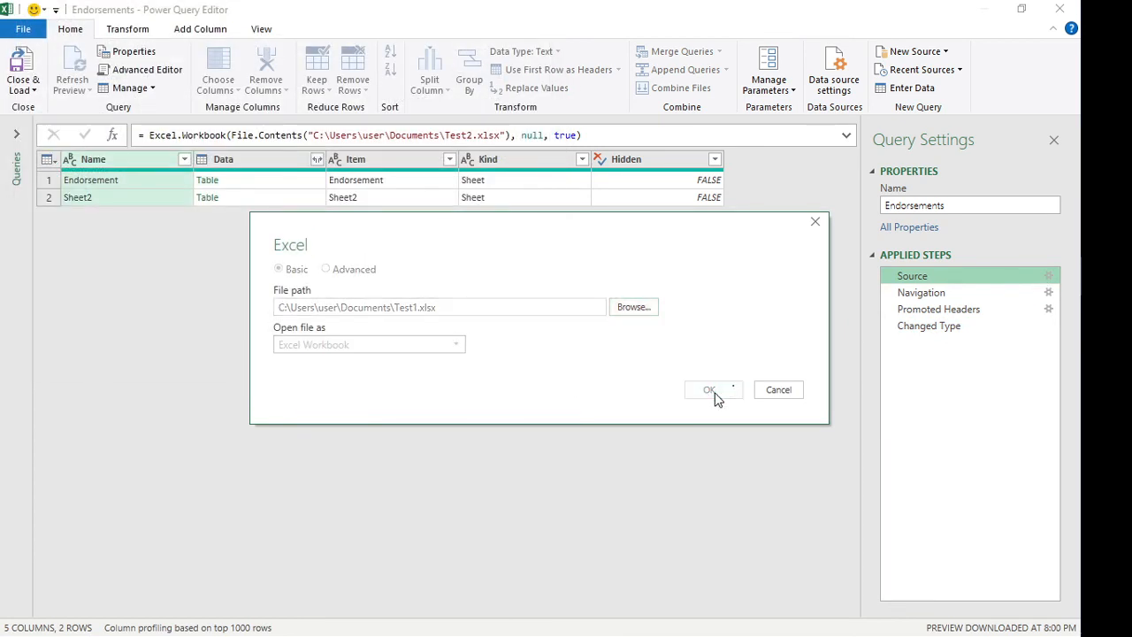
pyautogui.click(21, 69)
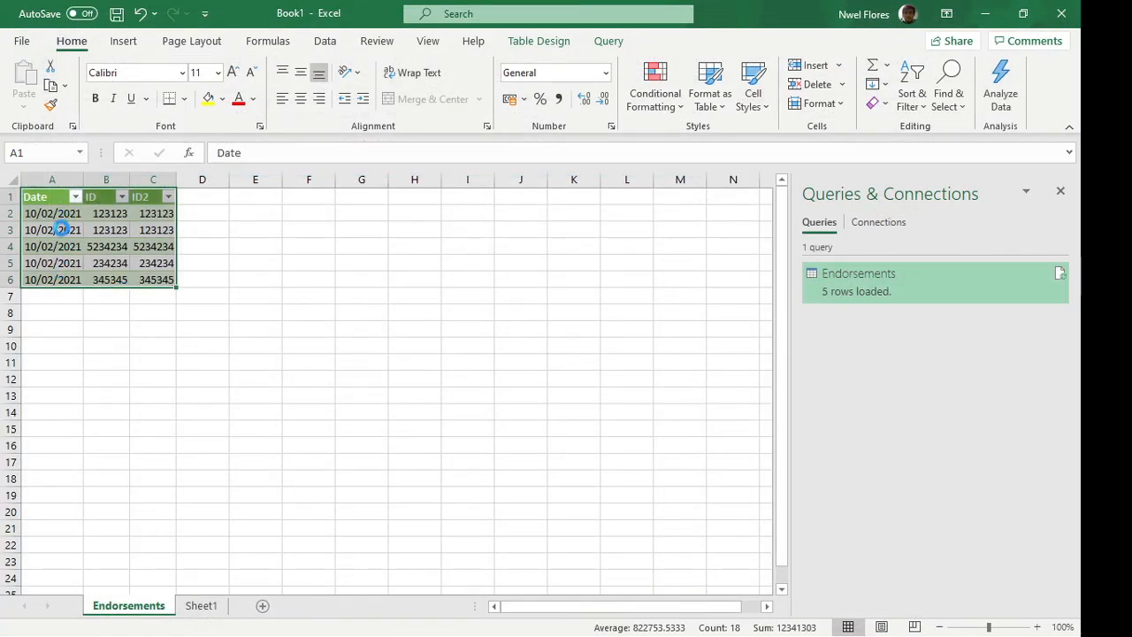
pyautogui.click(118, 265)
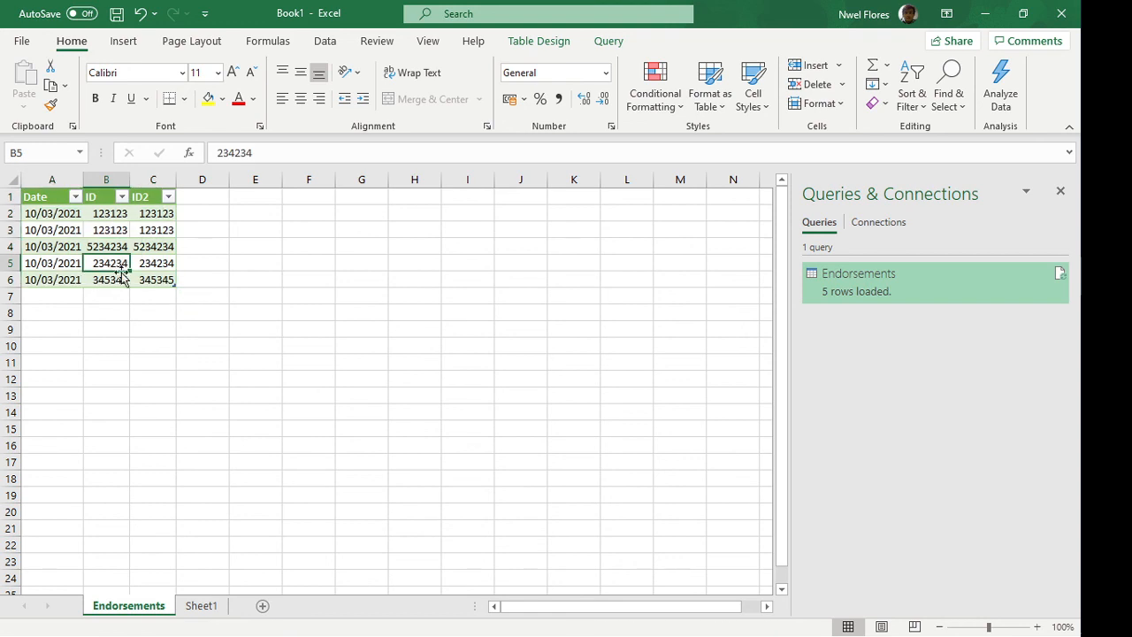
pyautogui.click(156, 310)
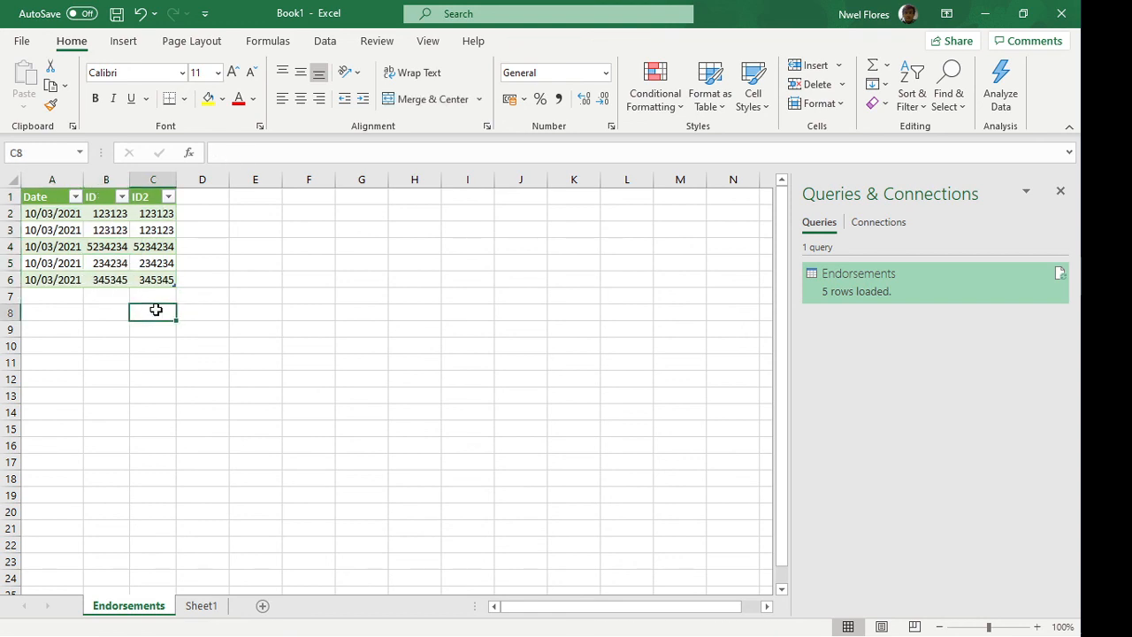